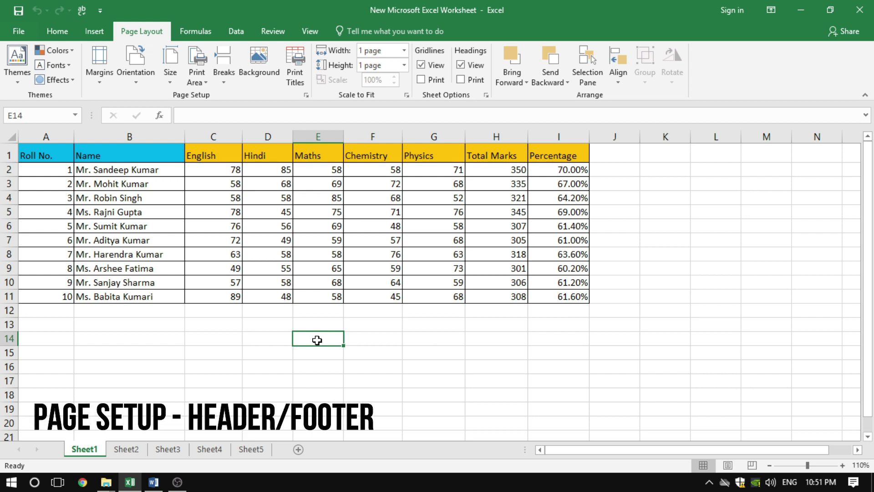
Step: Call up the Page Setup options with Alt+P, S, P, then dismiss them unchanged
key("alt+p")
key("s")
key("p")
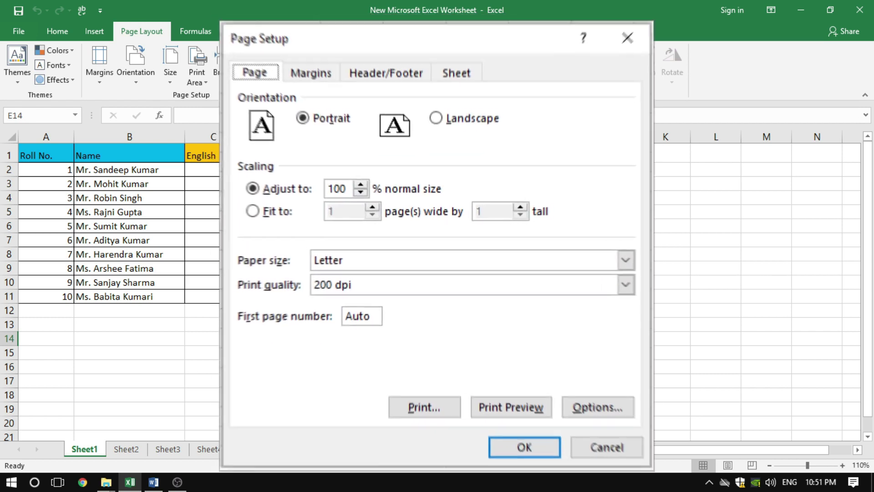
key("Escape")
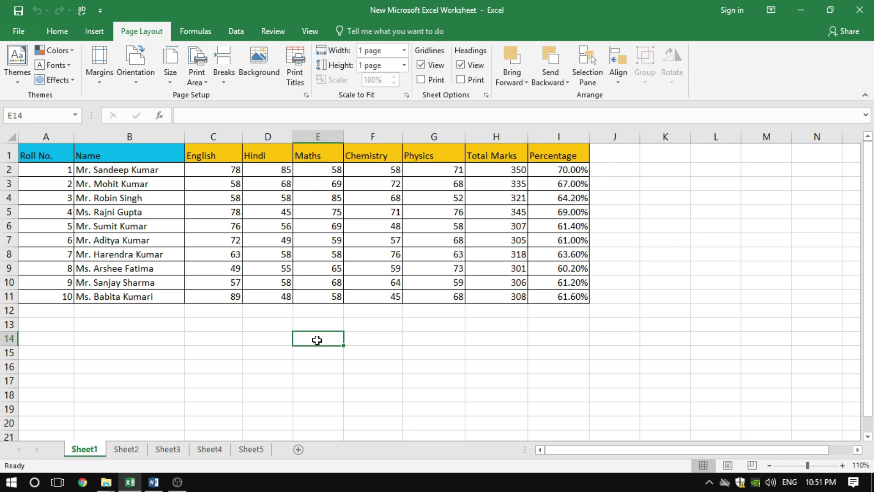
Step: Set the top margin to 2 in Page Setup and show the print preview
left_click(307, 95)
left_click(380, 161)
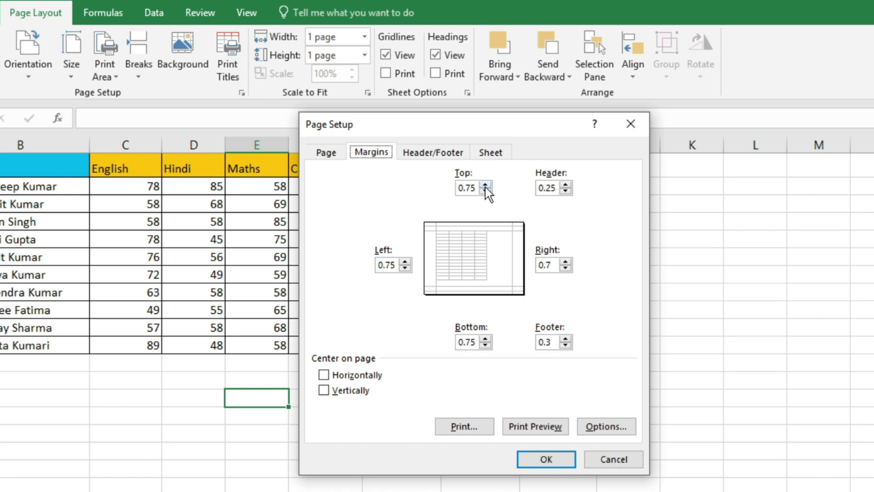
left_click(485, 185)
left_click(486, 184)
left_click(485, 185)
left_click(485, 185)
left_click(485, 184)
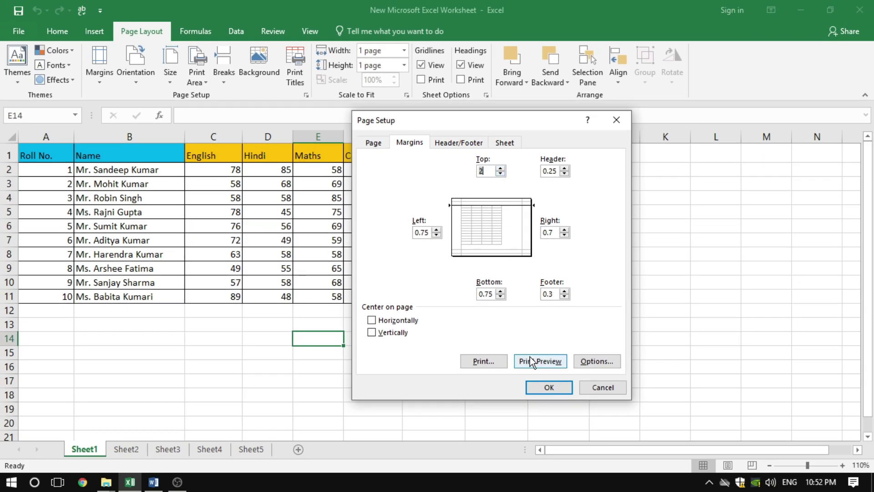
left_click(530, 359)
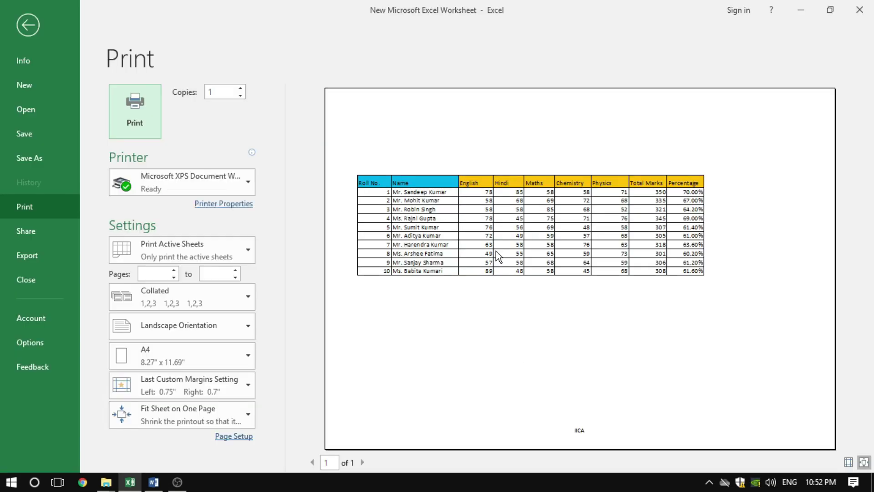
Step: Zoom the preview to actual size and reduce the top margin to 1 inch
left_click(461, 144)
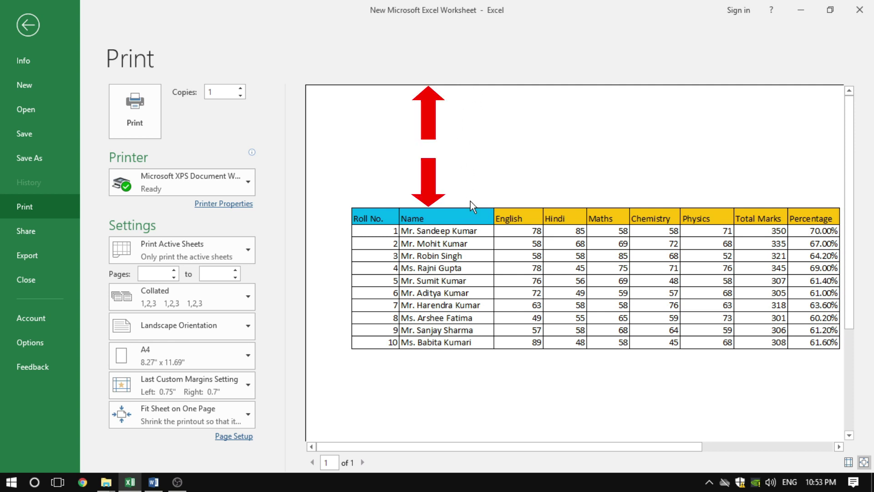
left_click(234, 436)
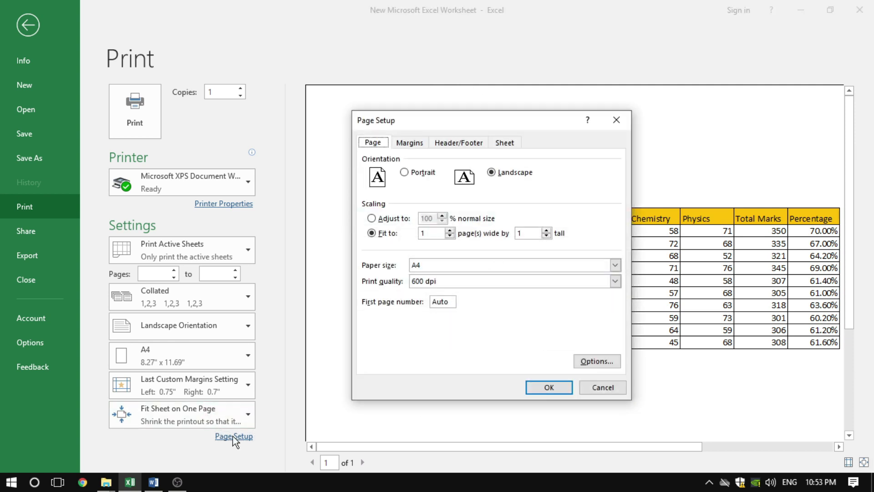
left_click(414, 142)
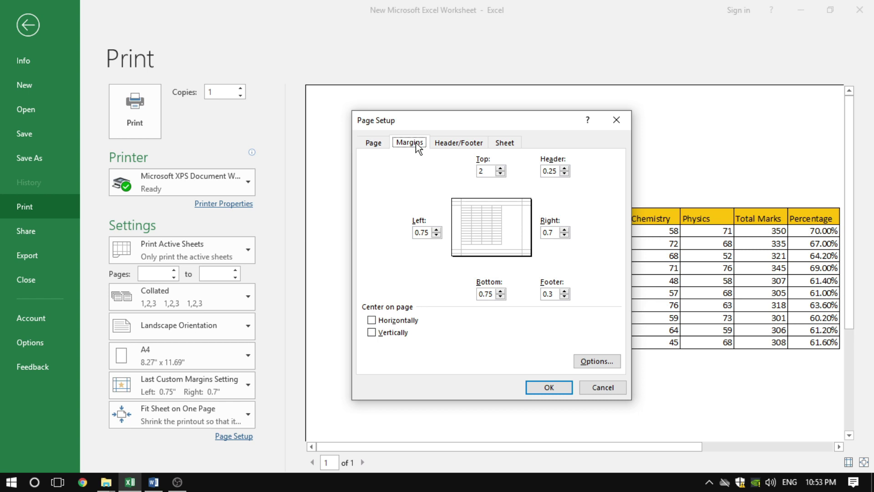
left_click(485, 171)
left_click(555, 385)
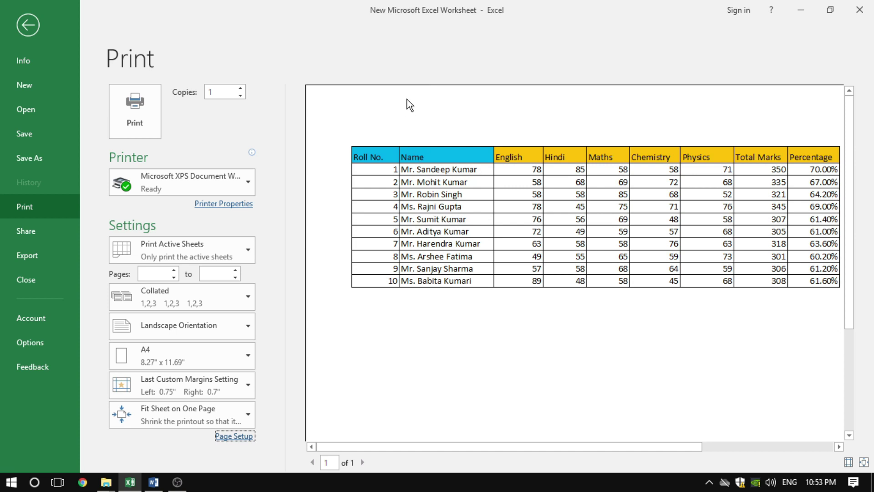
Step: Apply a 2-inch left margin as a trial
left_click(236, 436)
left_click(409, 142)
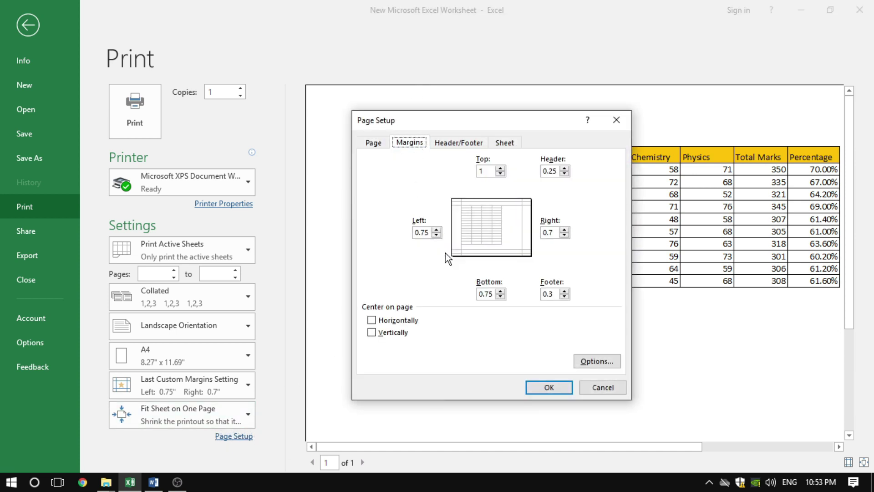
left_click(436, 235)
left_click(538, 387)
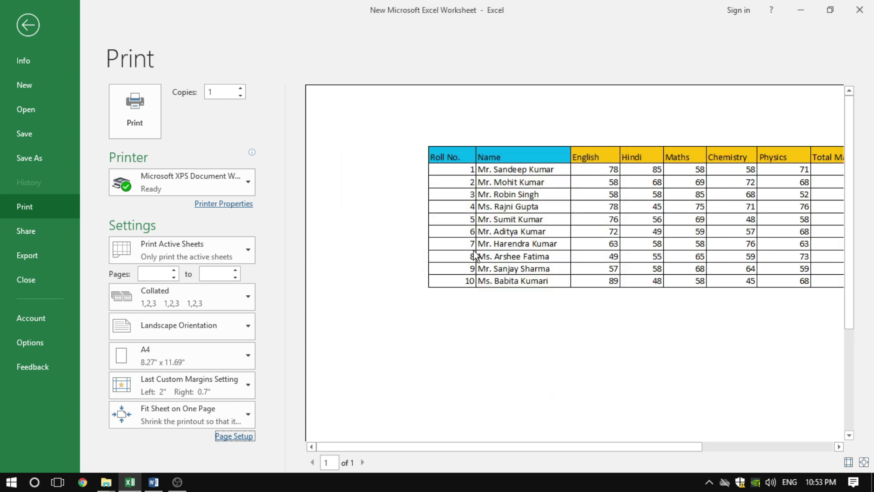
Step: Set the left margin back to 0.75, moving the dialog aside to see the table
left_click(245, 436)
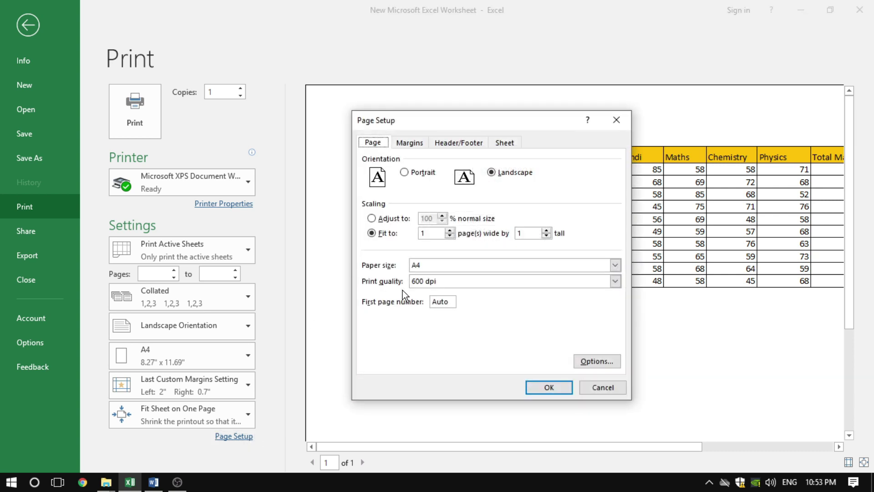
left_click(409, 143)
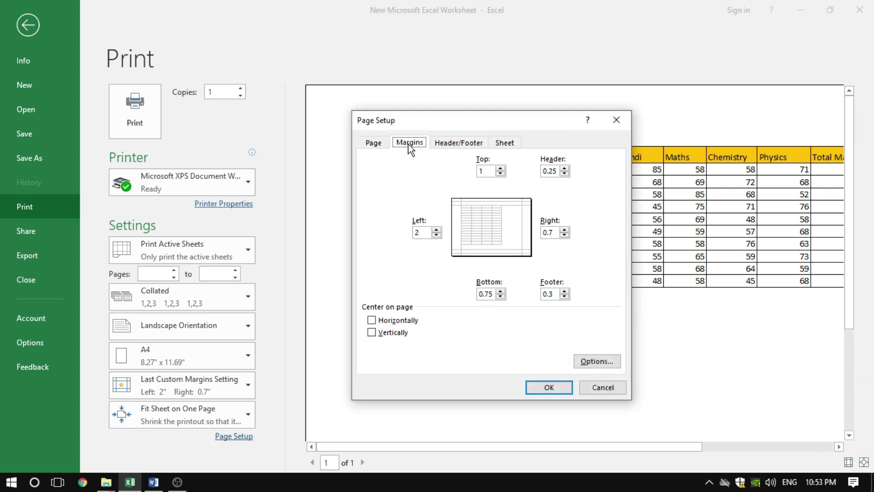
left_click(436, 235)
left_click_drag(548, 120, 335, 170)
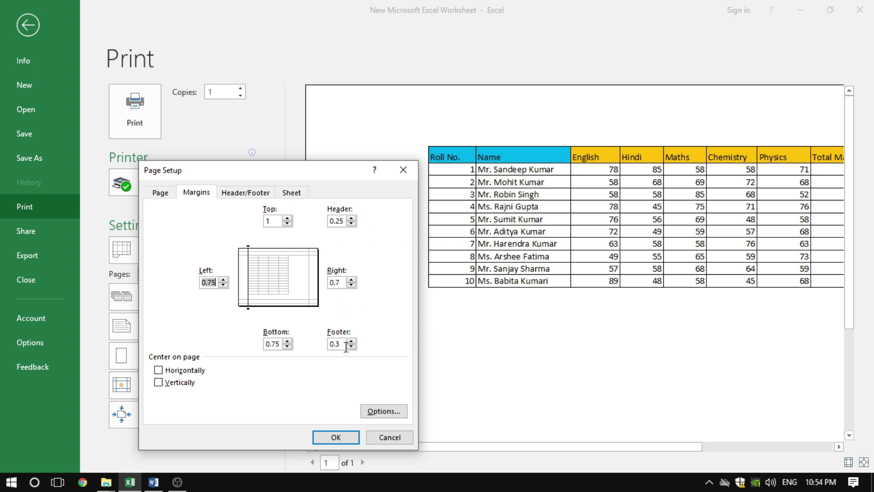
Step: Create a custom header with IICA in its left section and apply it to the page
left_click(245, 193)
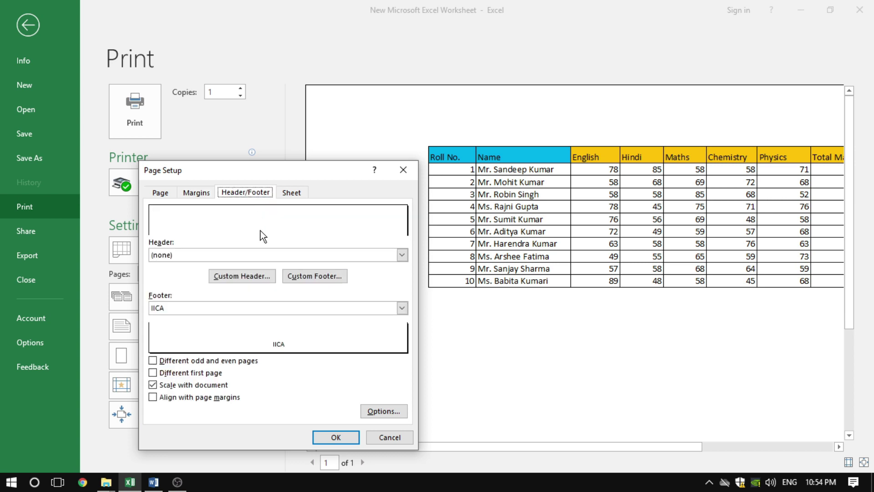
left_click(233, 275)
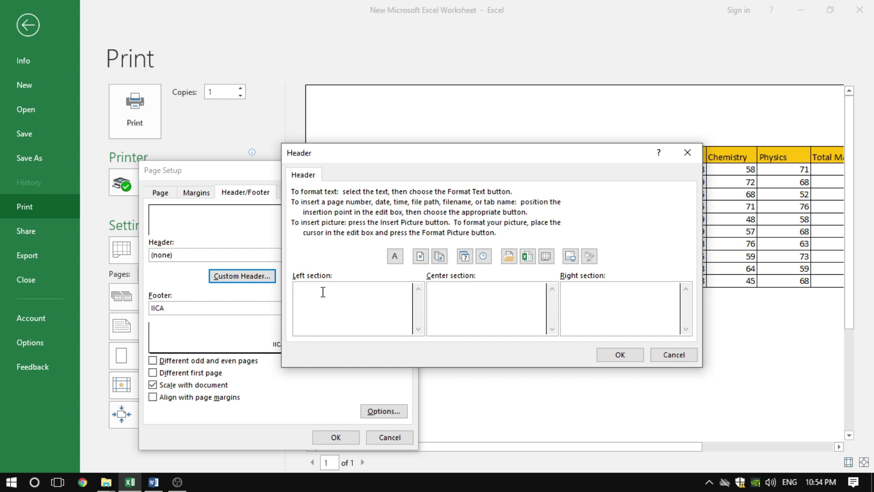
type("IICA")
mouse_move(506, 155)
left_mouse_down()
mouse_move(525, 280)
mouse_move(562, 190)
left_mouse_up()
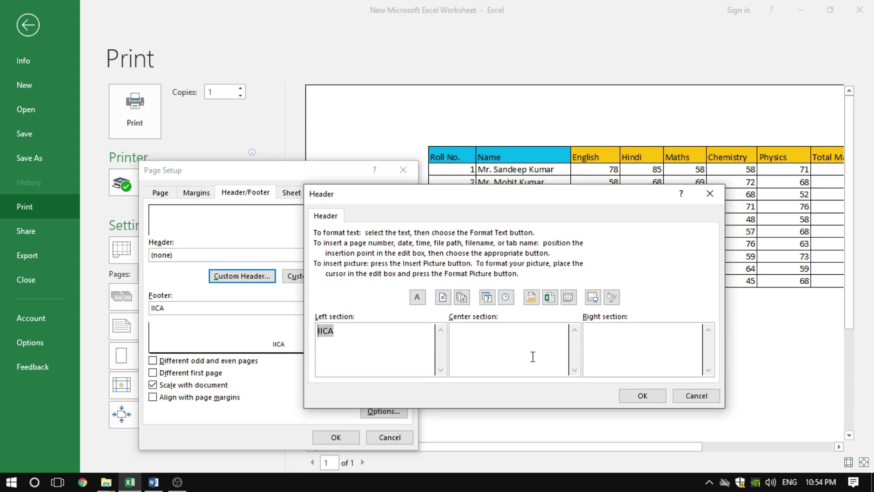
left_click(607, 344)
left_click(486, 342)
left_click(642, 395)
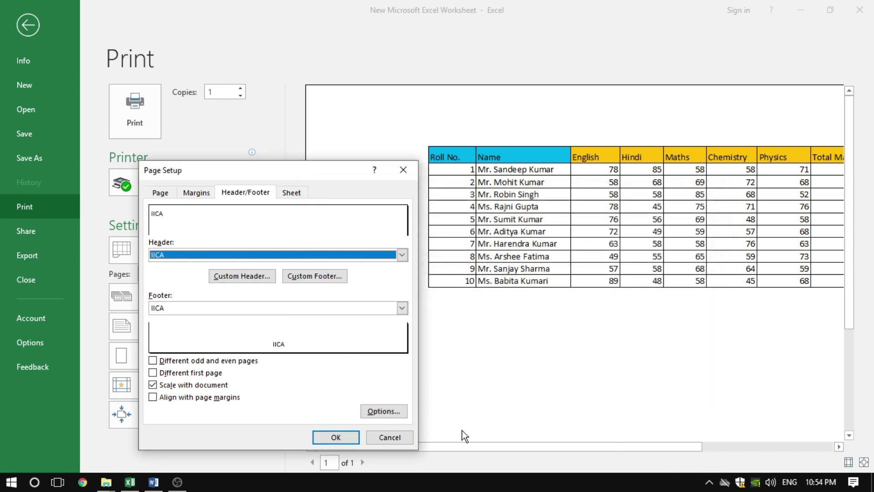
left_click(326, 438)
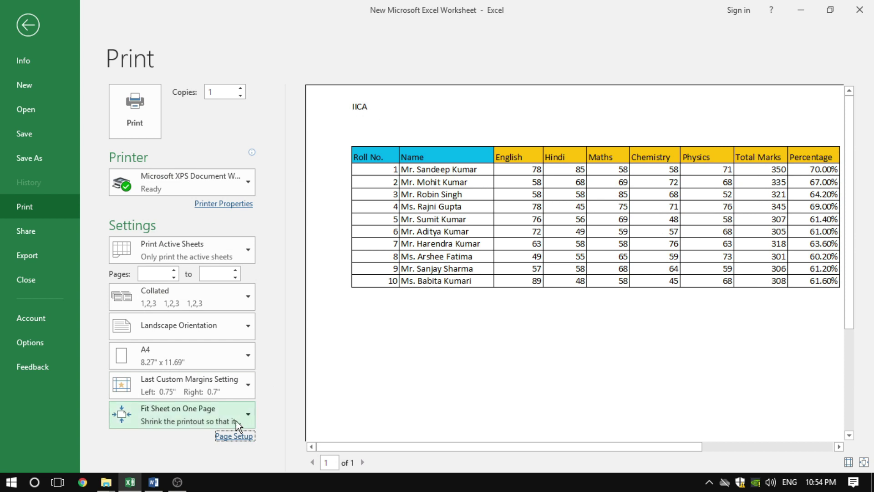
Step: Enter .5 as the header margin on the Margins tab and apply it
left_click(231, 436)
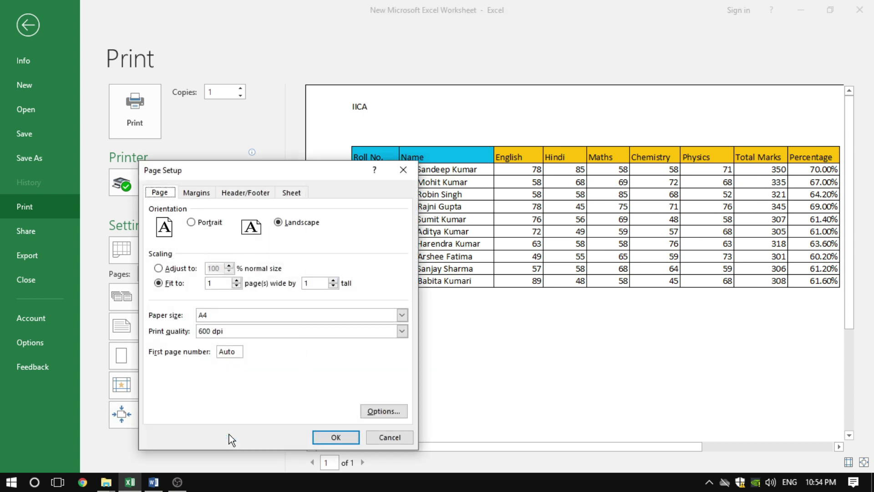
left_click(210, 193)
mouse_move(280, 169)
left_mouse_down()
mouse_move(561, 165)
mouse_move(647, 138)
left_mouse_up()
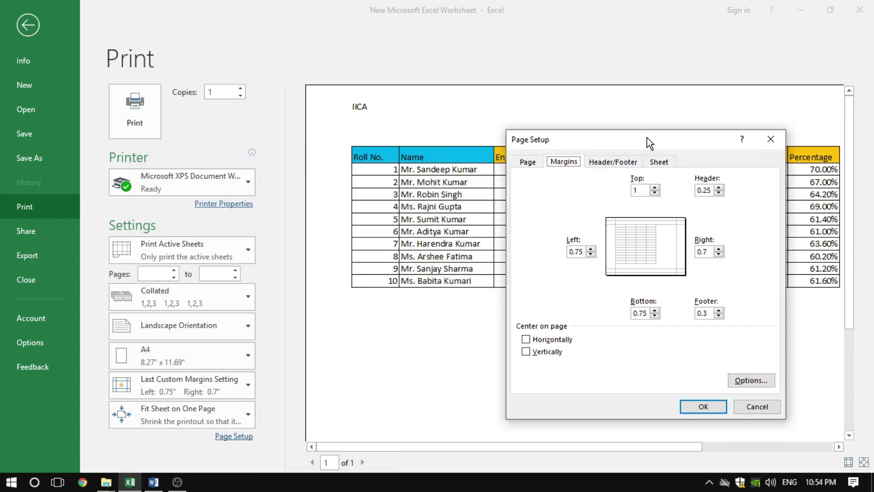
double_click(704, 190)
left_click(718, 188)
type(".5")
left_click(705, 407)
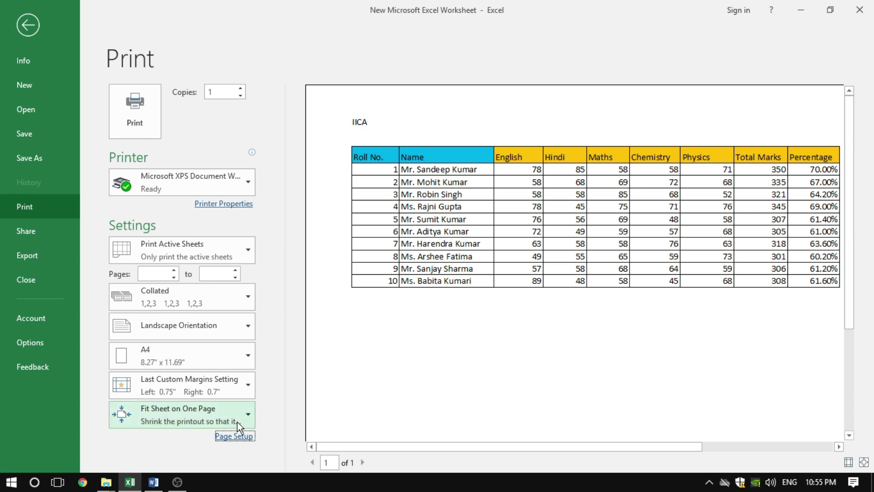
Step: Check the 0.5 header margin in Page Setup and close the dialog
left_click(234, 435)
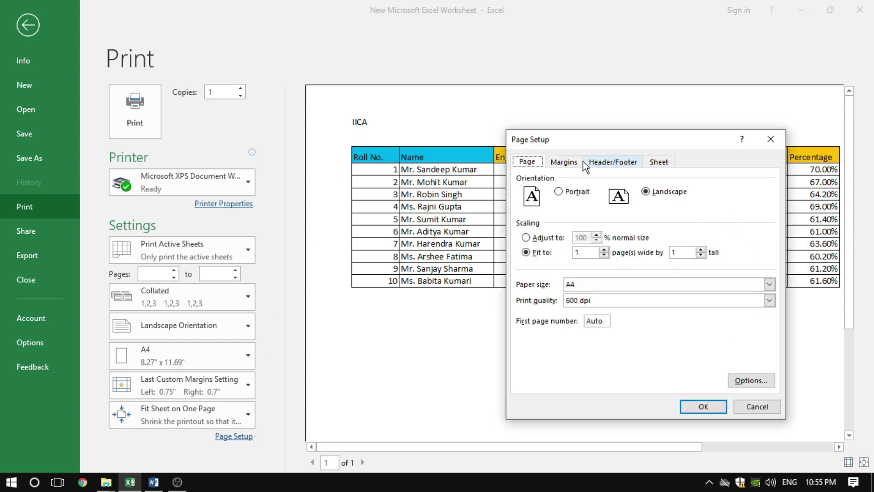
left_click(564, 163)
left_click_drag(712, 190, 687, 194)
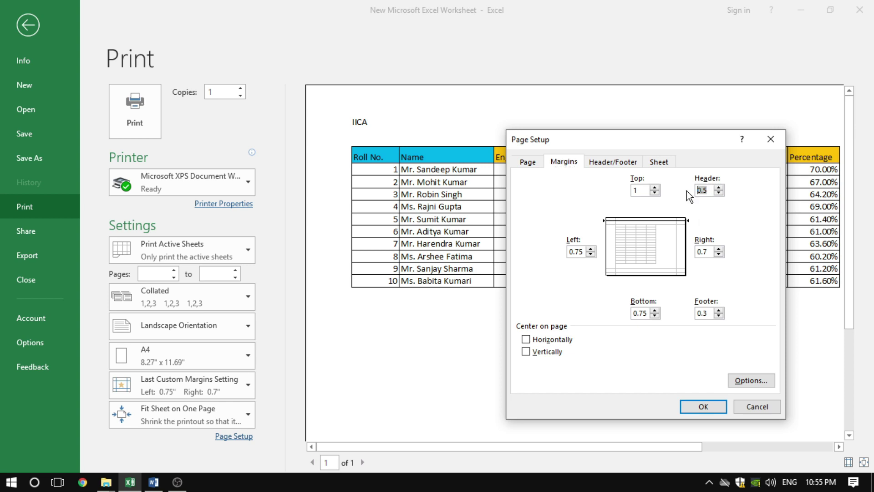
left_click(706, 406)
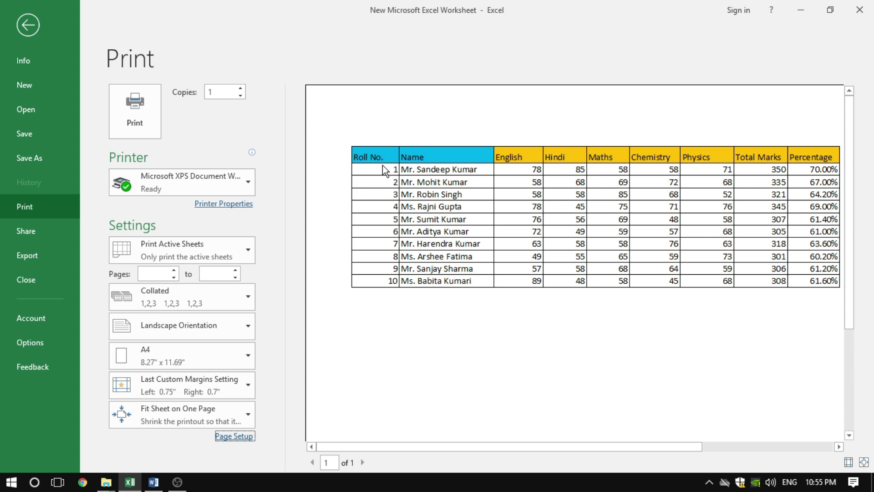
Step: Replace the header margin value by typing 4 and confirm
left_click(234, 435)
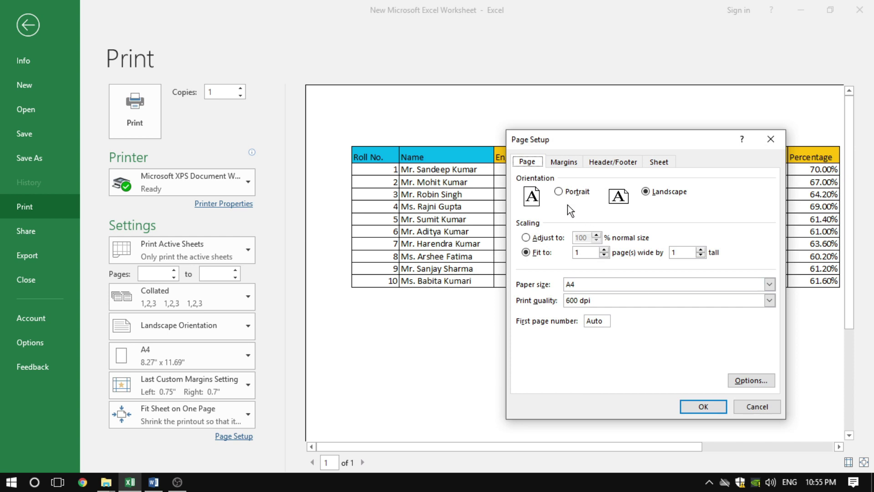
left_click(563, 162)
double_click(704, 190)
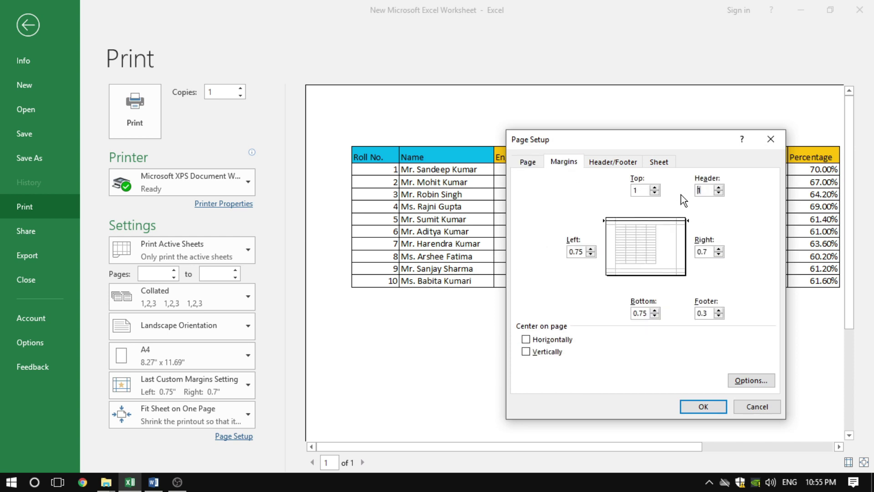
type("4")
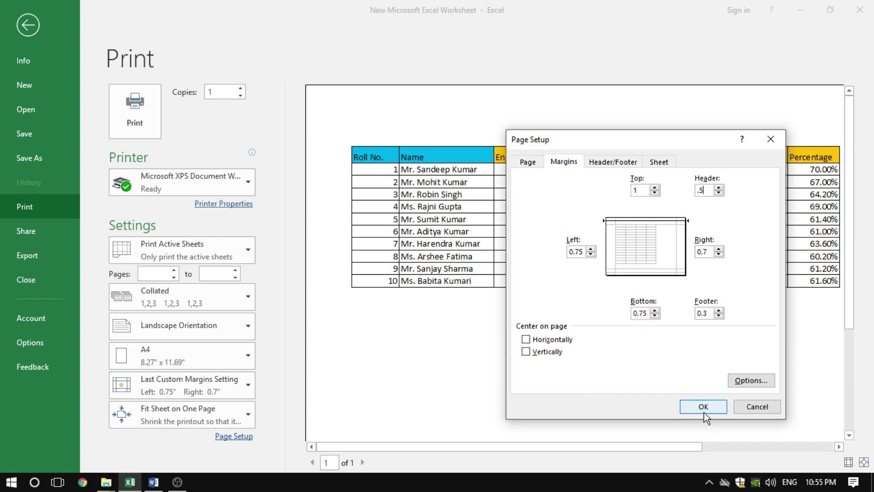
left_click(704, 410)
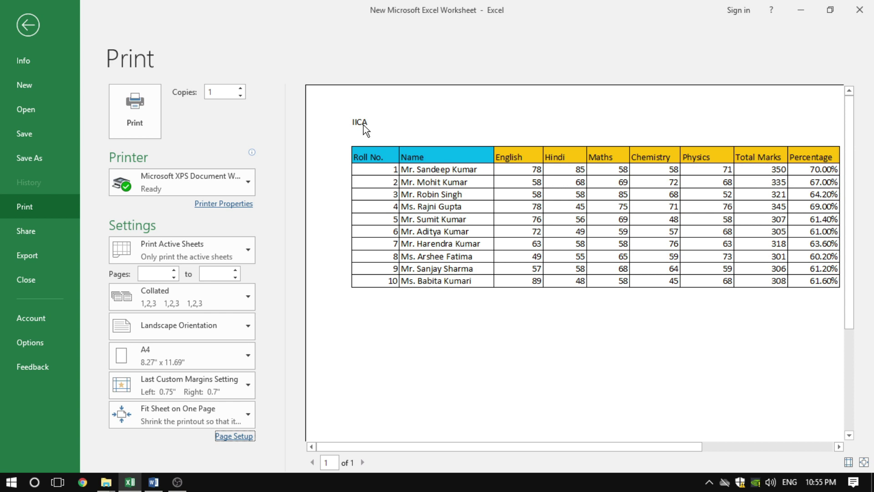
Step: Tick Center on page Horizontally, apply it, and zoom the preview to the whole page
left_click(237, 438)
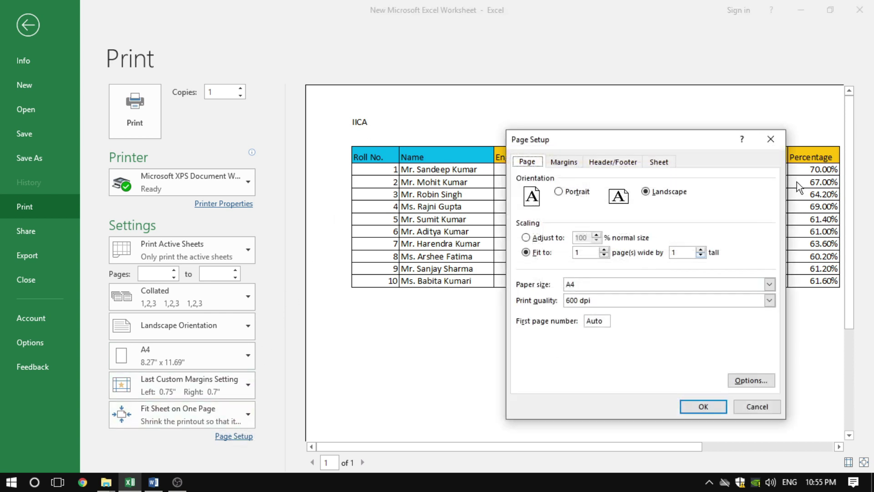
left_click(564, 161)
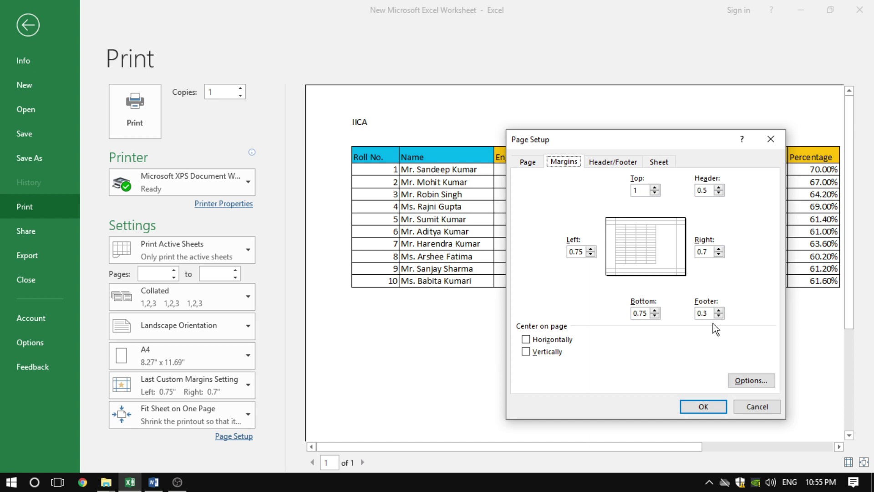
left_click_drag(697, 147, 641, 131)
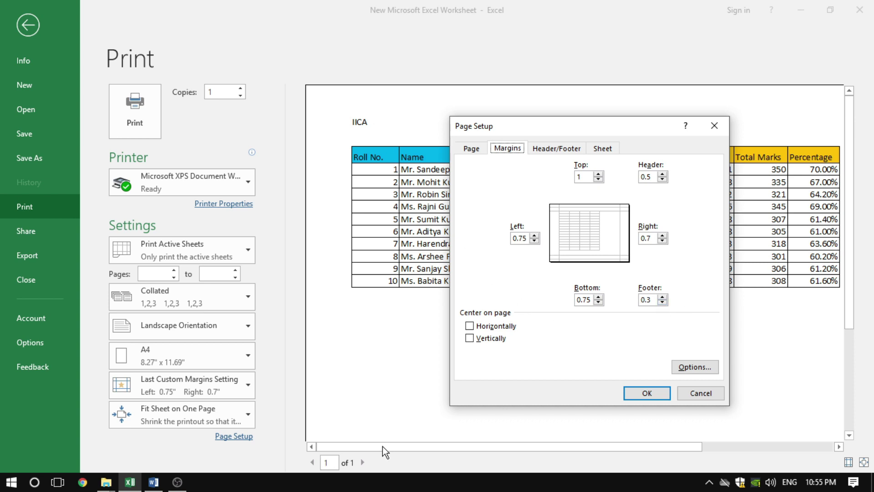
left_click(653, 299)
left_click_drag(653, 298, 631, 299)
left_click(479, 326)
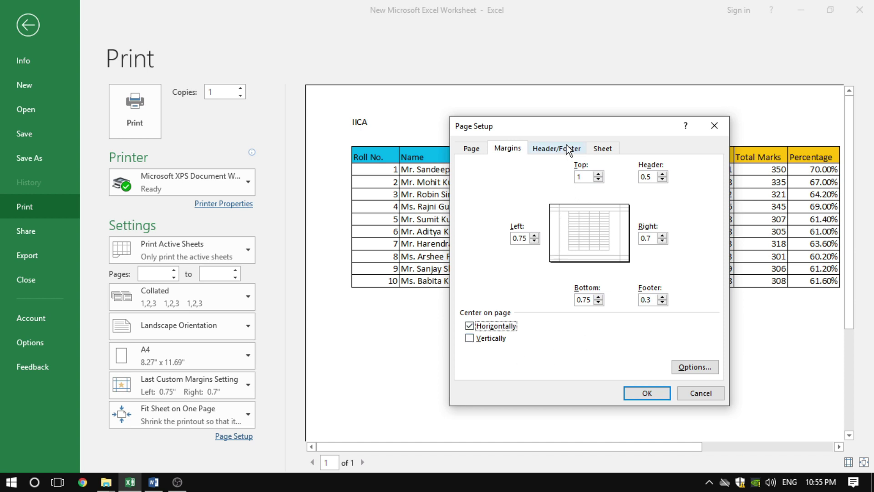
mouse_move(566, 130)
left_mouse_down()
mouse_move(596, 348)
mouse_move(580, 168)
left_mouse_up()
left_click(635, 442)
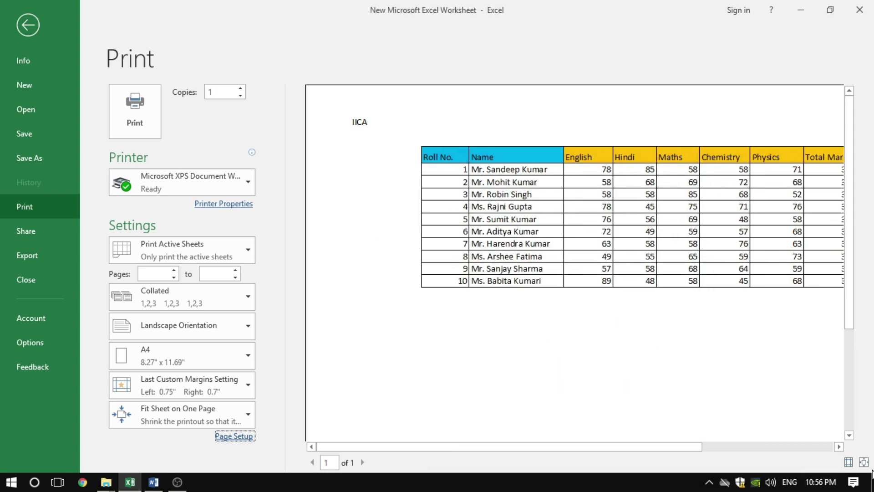
left_click(864, 462)
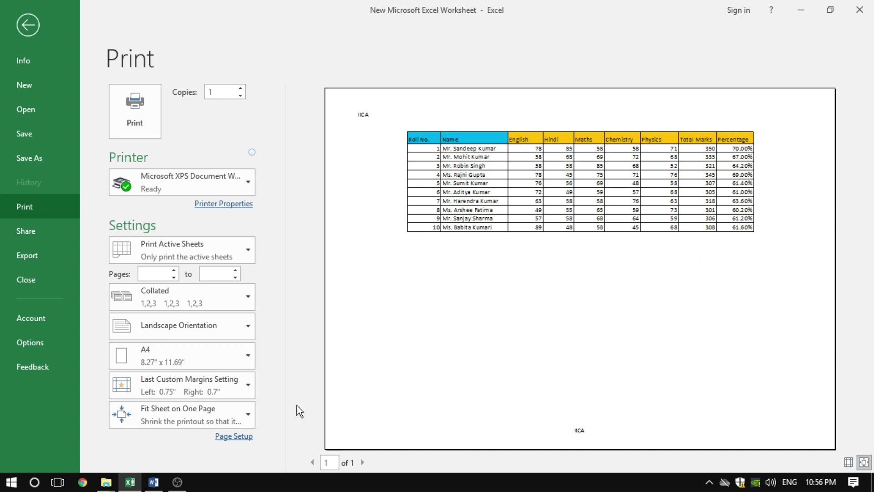
Step: Untick horizontal centering on the Margins tab and apply
left_click(237, 436)
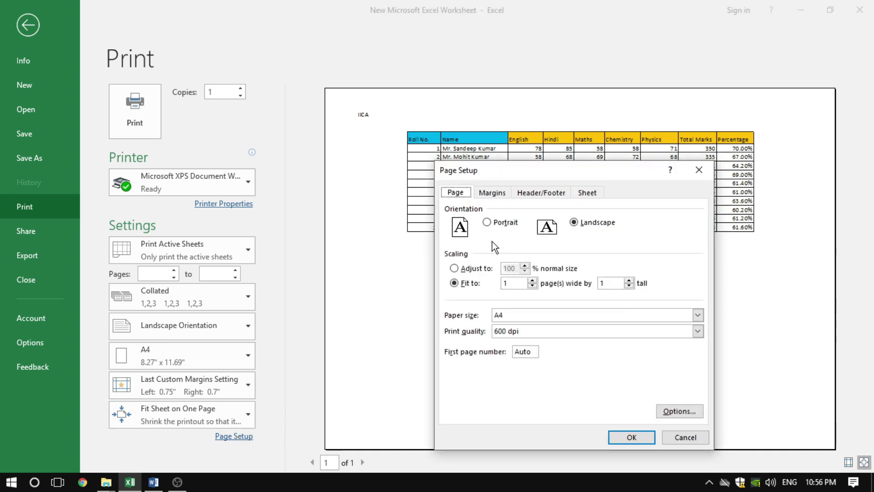
left_click(494, 193)
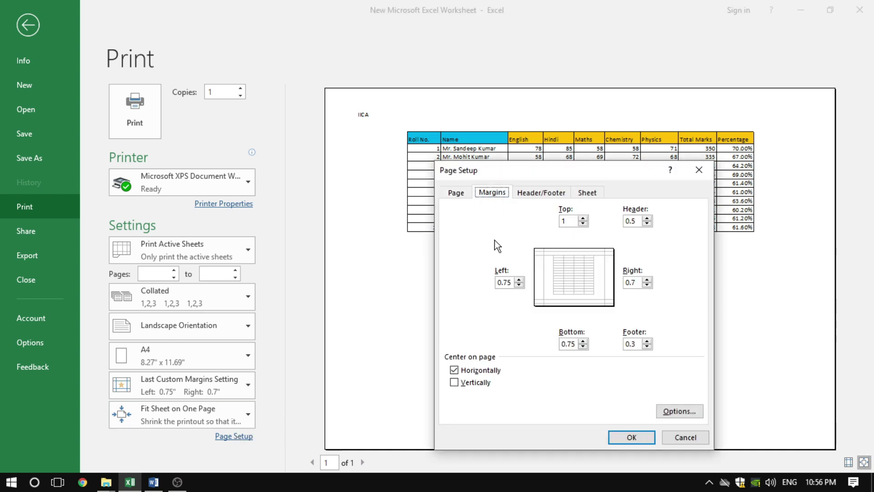
left_click(466, 373)
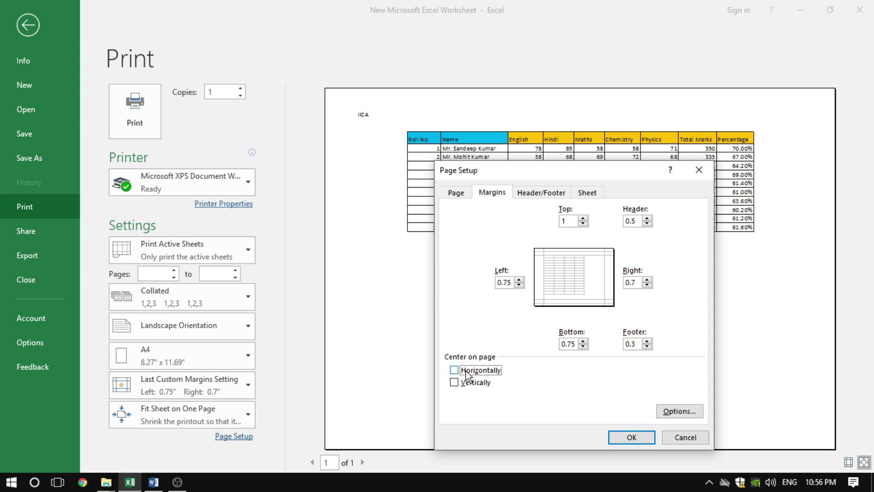
left_click(636, 438)
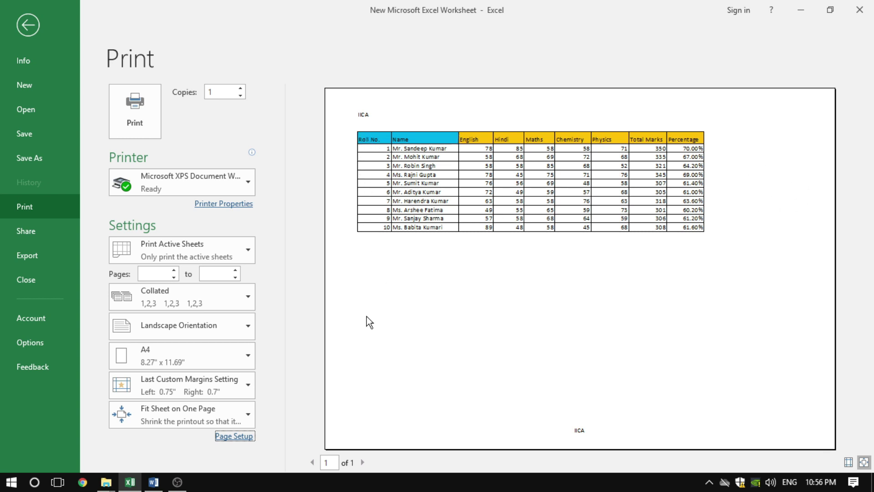
Step: Tick Center on page Vertically and apply the change
left_click(240, 436)
left_click(499, 200)
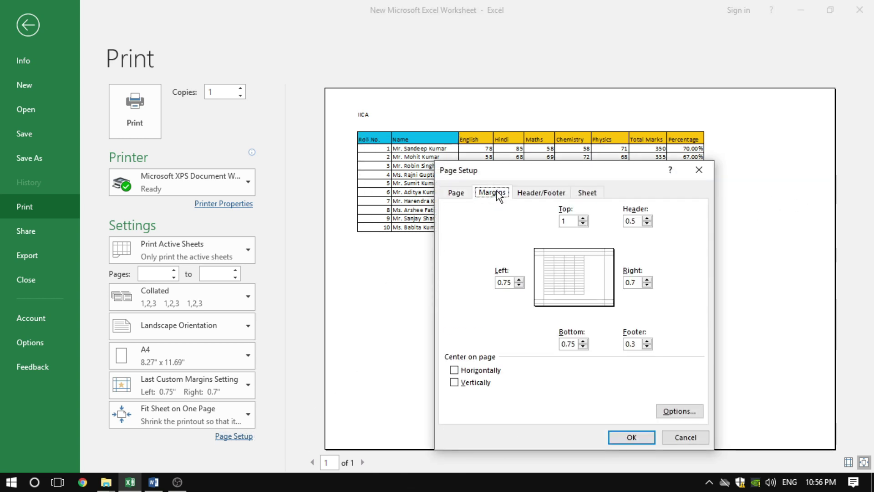
left_click(454, 383)
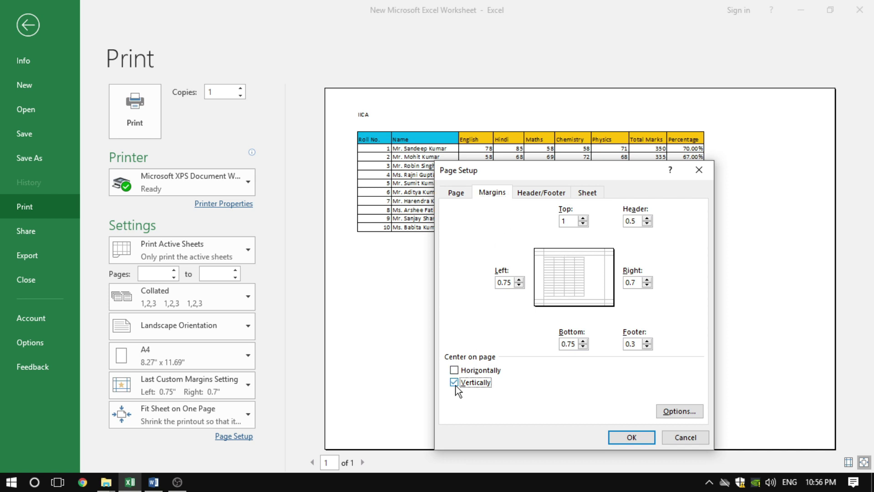
mouse_move(561, 170)
left_mouse_down()
mouse_move(607, 186)
mouse_move(710, 186)
left_mouse_up()
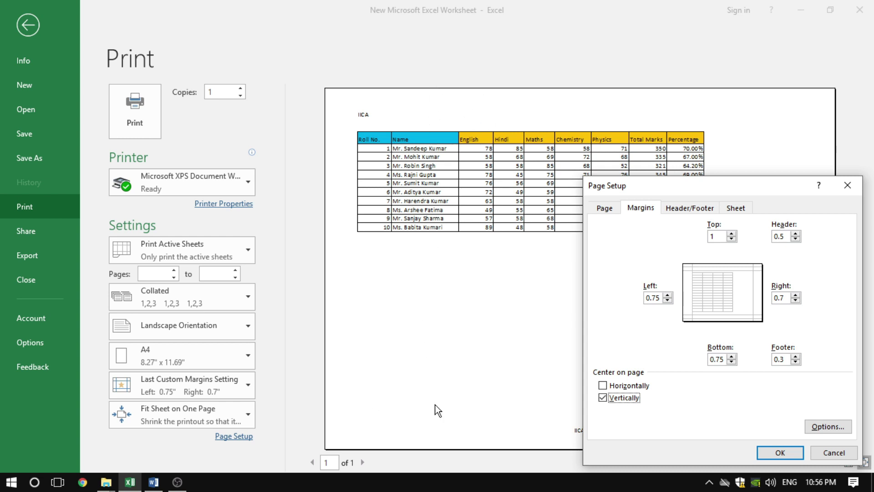
left_click(780, 452)
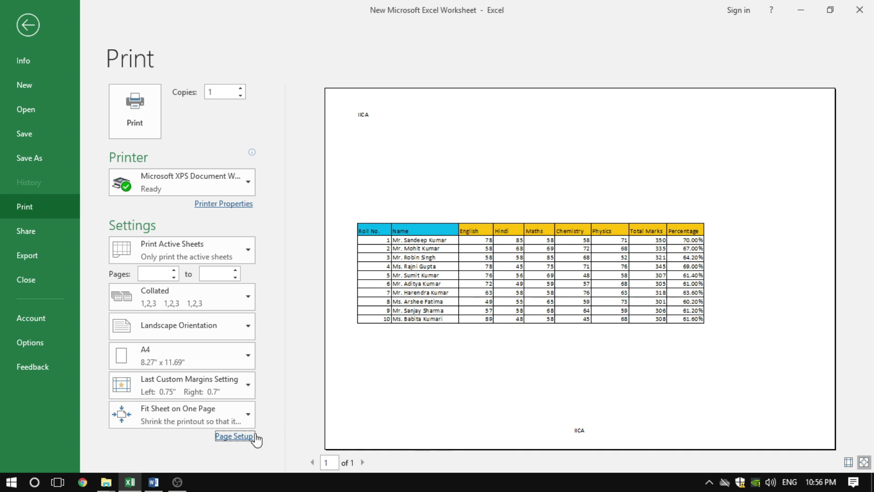
Step: Reopen Page Setup on the Header/Footer tab and bring up the custom header editor
left_click(234, 436)
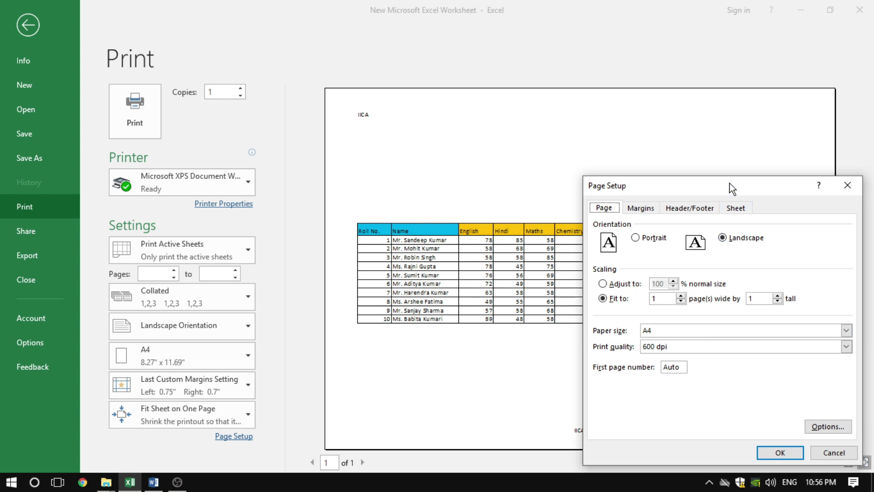
left_click_drag(677, 186, 528, 138)
left_click(492, 162)
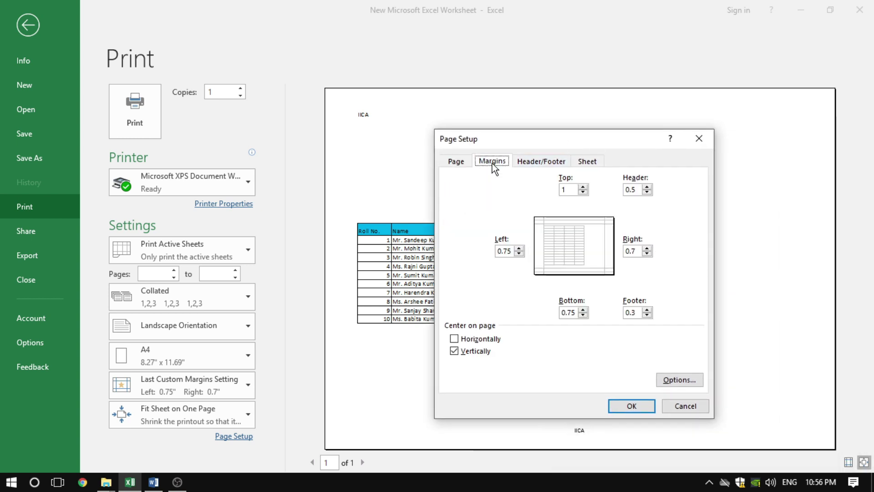
left_click(550, 163)
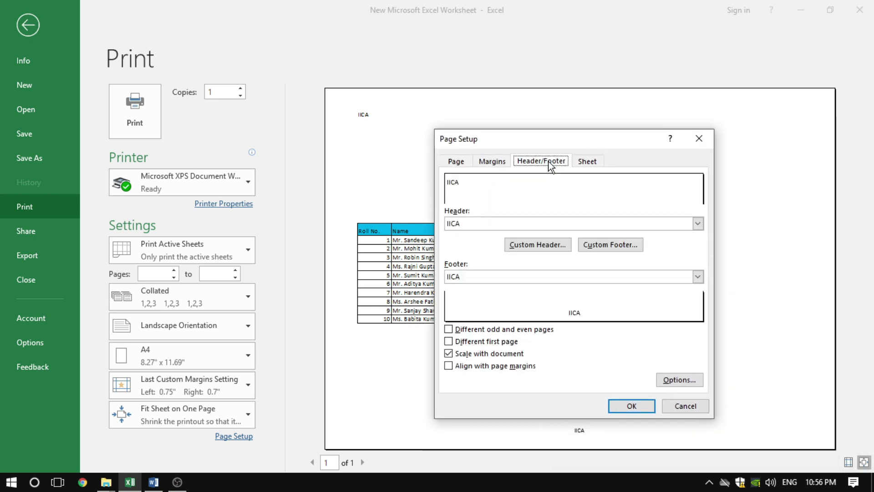
left_click_drag(548, 133, 452, 116)
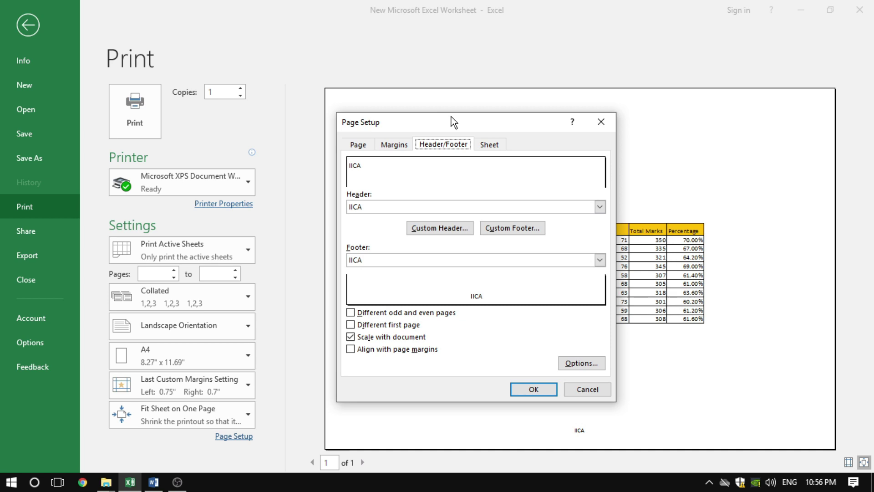
left_click(440, 228)
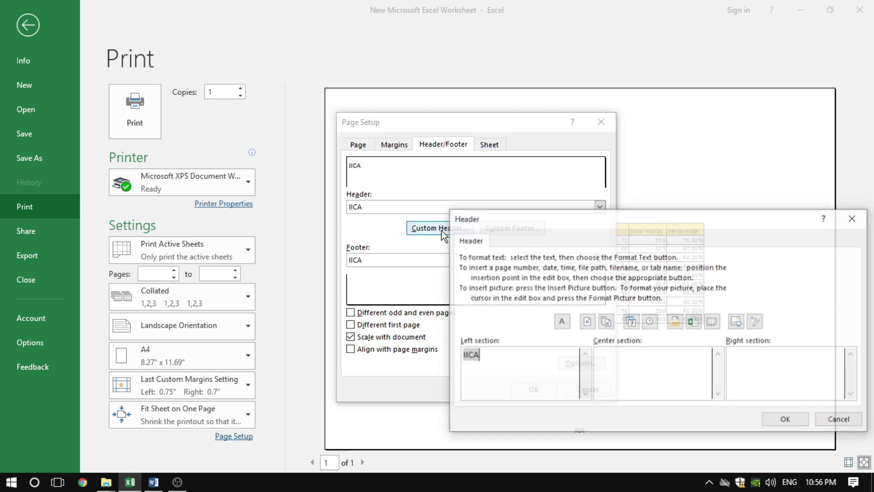
Step: Insert the total number of pages field into the header's centre section and apply
left_click(492, 362)
left_click_drag(549, 218, 462, 163)
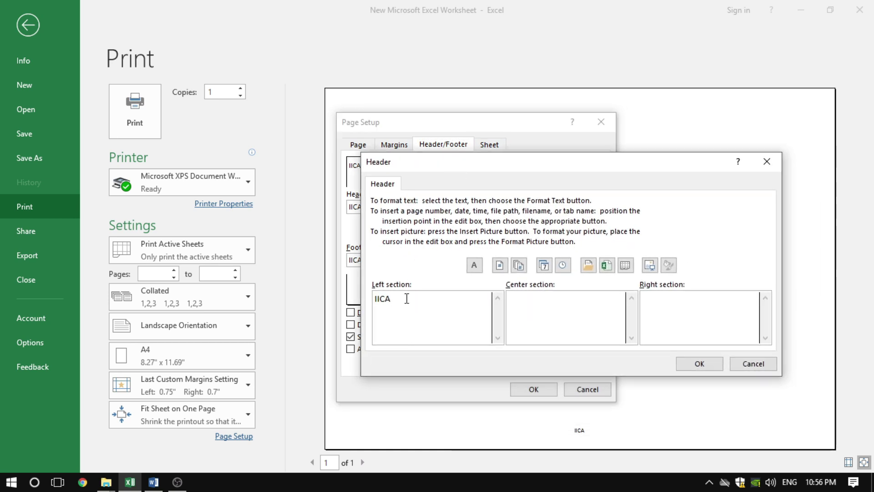
left_click_drag(407, 298, 373, 300)
left_click(544, 304)
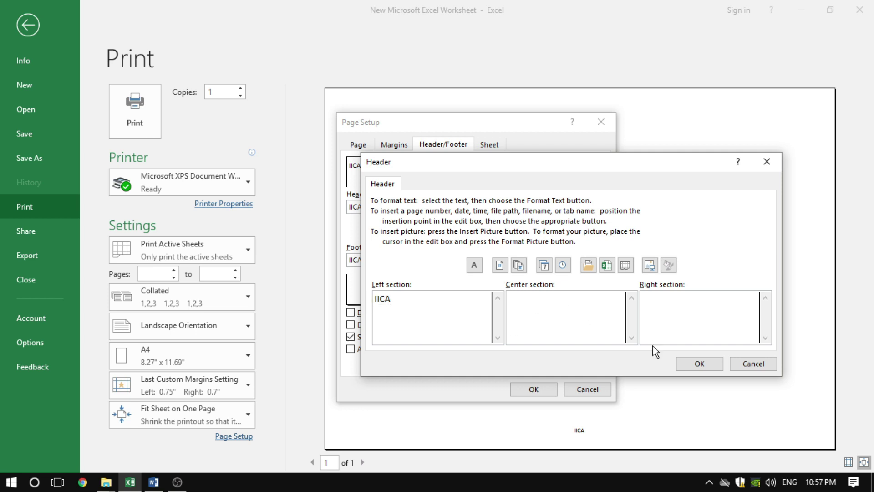
left_click(682, 309)
left_click(543, 310)
left_click(524, 266)
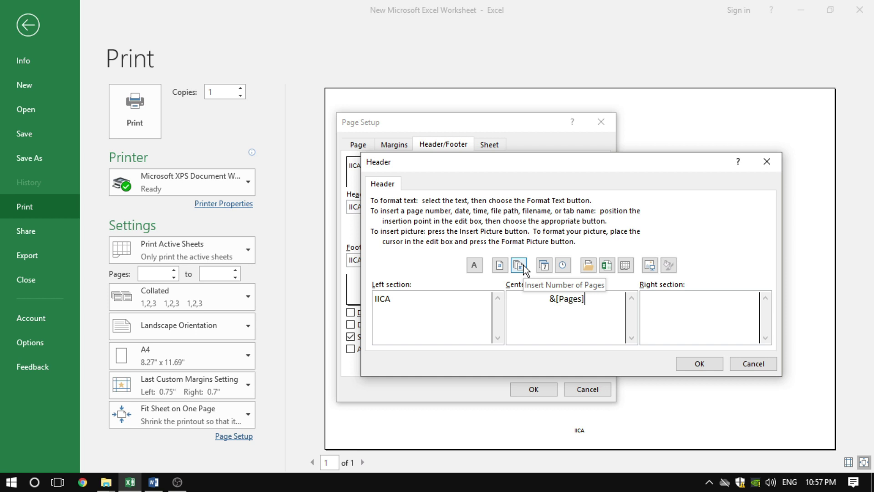
left_click(703, 367)
left_click(531, 389)
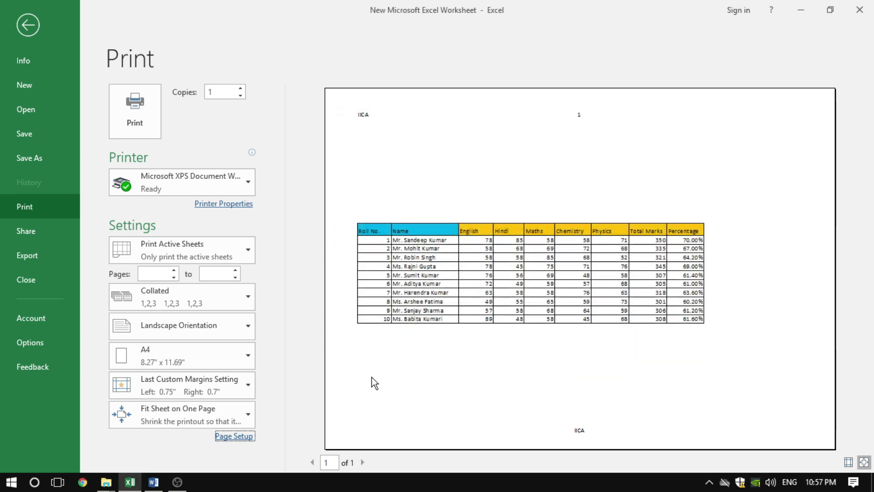
Step: Set the Header preset to (none) on the Header/Footer tab and apply
left_click(233, 435)
left_click(438, 148)
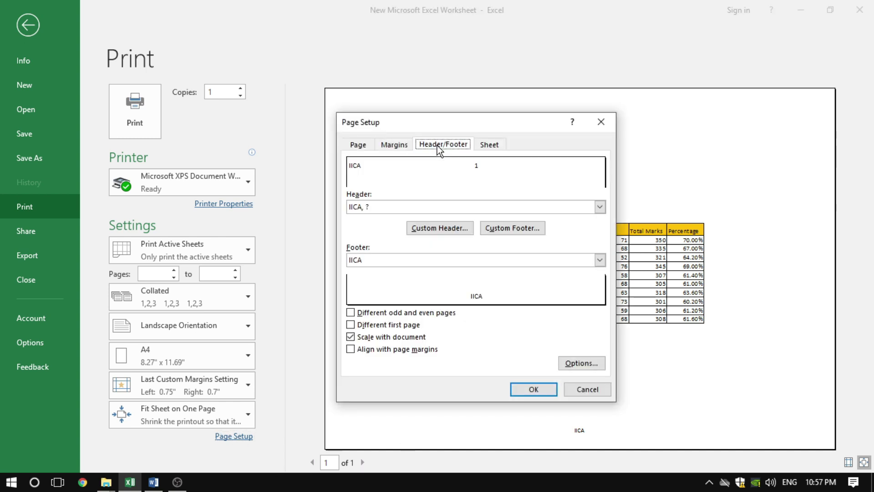
left_click_drag(454, 121, 449, 177)
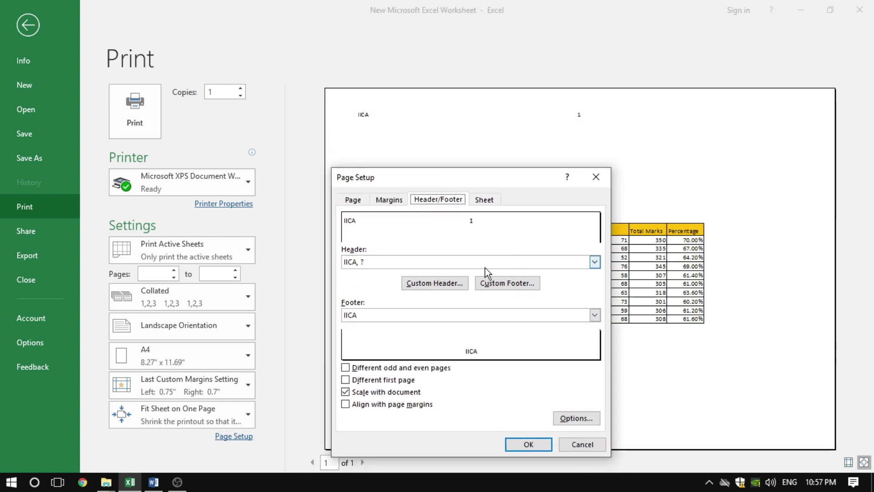
left_click(394, 265)
scroll(394, 296, "up", 5)
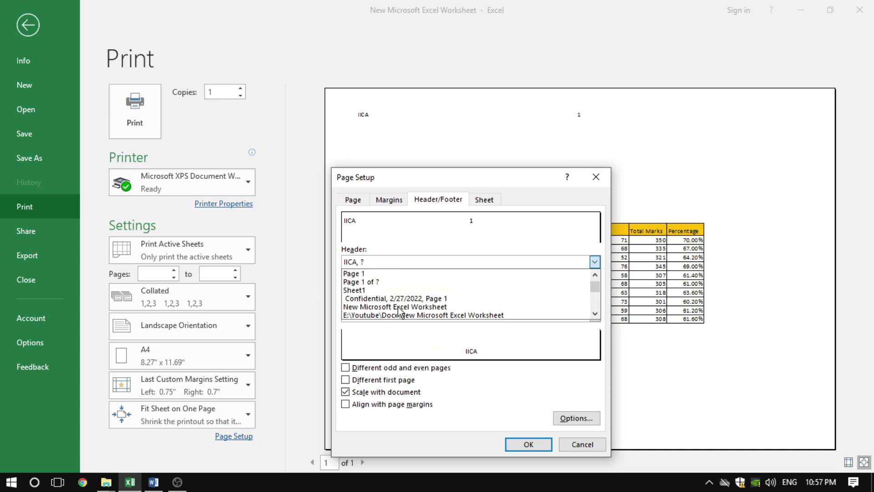
left_click(374, 273)
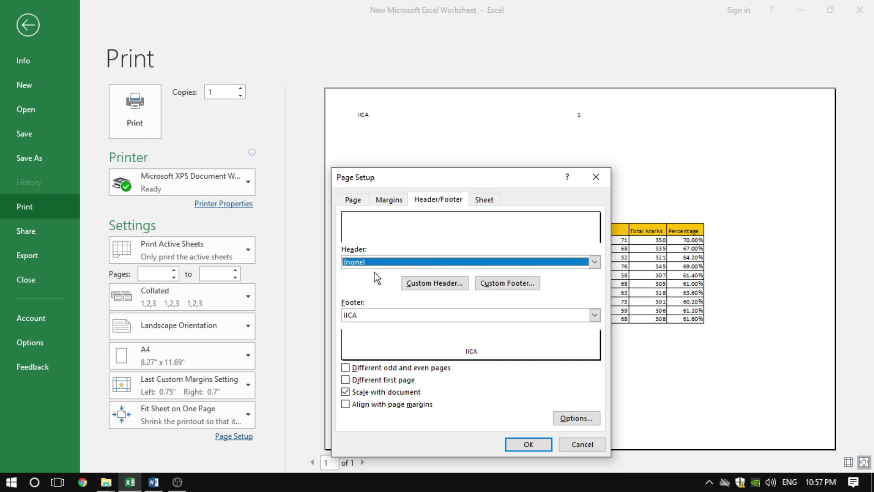
left_click(524, 442)
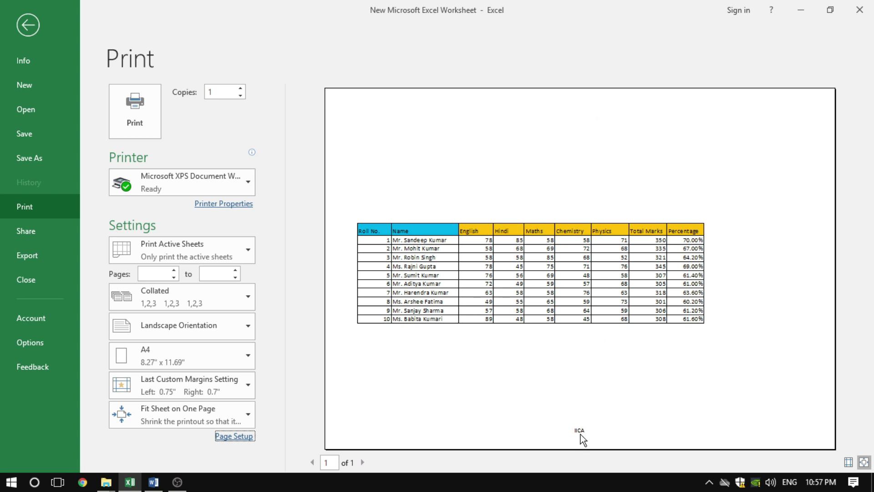
Step: Set the Footer preset to (none) so the IICA footer no longer prints
left_click(234, 435)
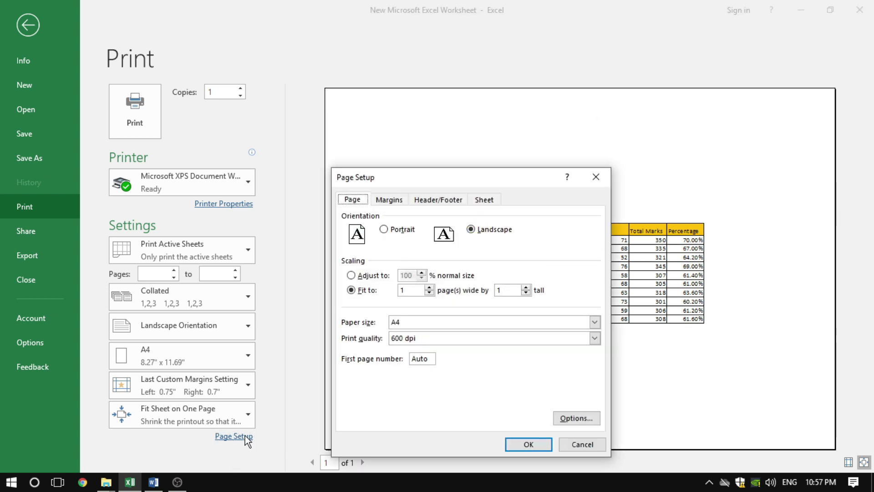
left_click(436, 200)
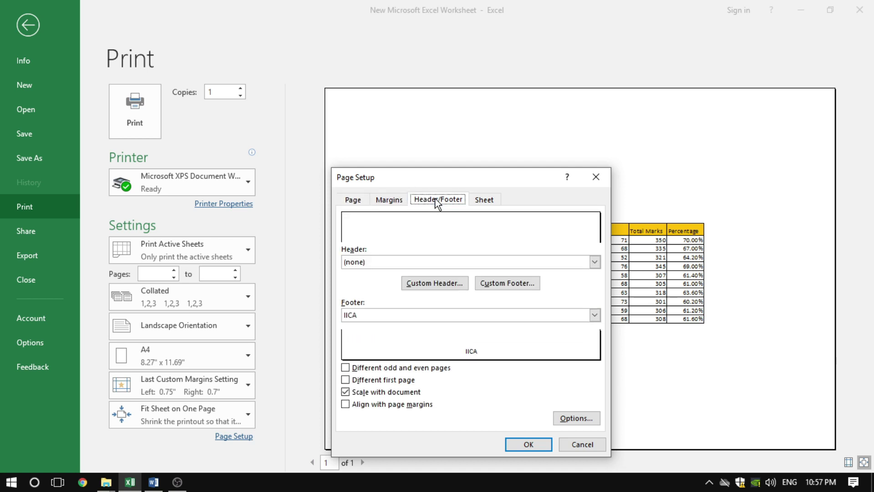
left_click(376, 314)
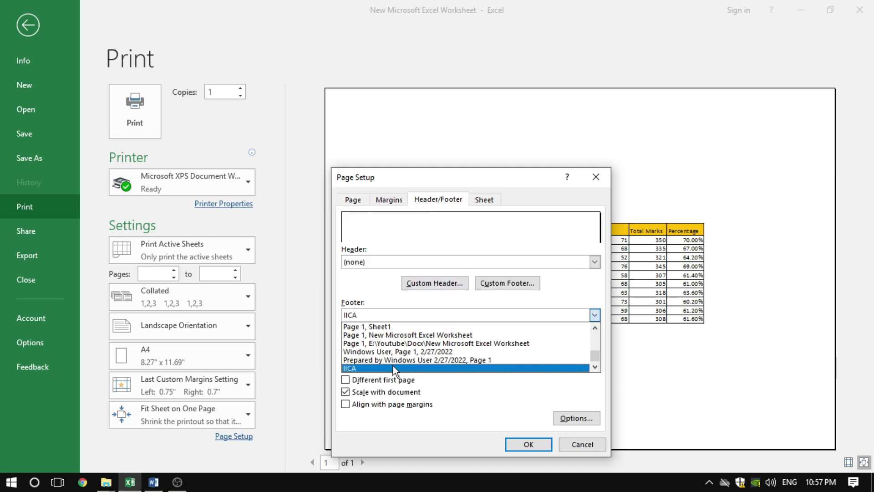
scroll(392, 365, "up", 3)
left_click(371, 327)
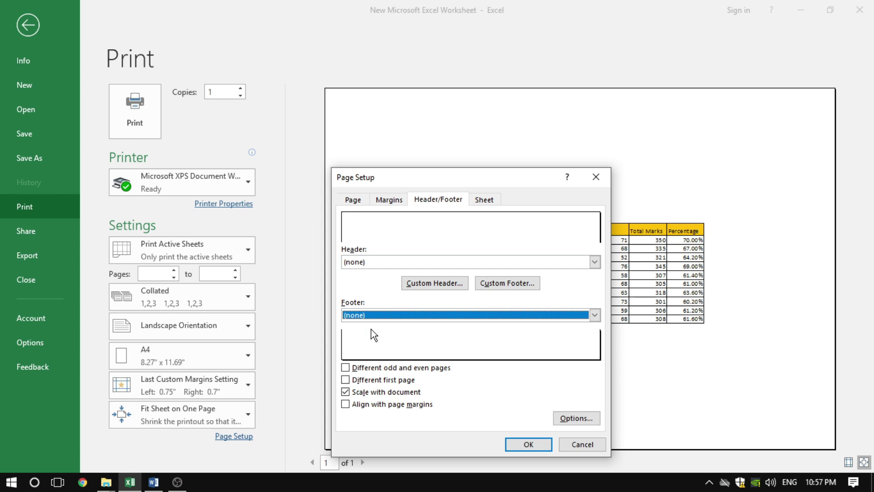
left_click(520, 446)
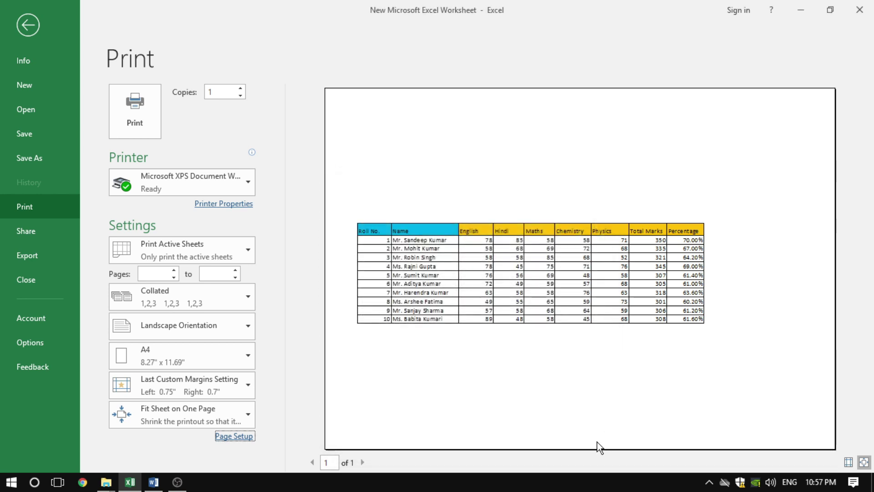
left_click(234, 436)
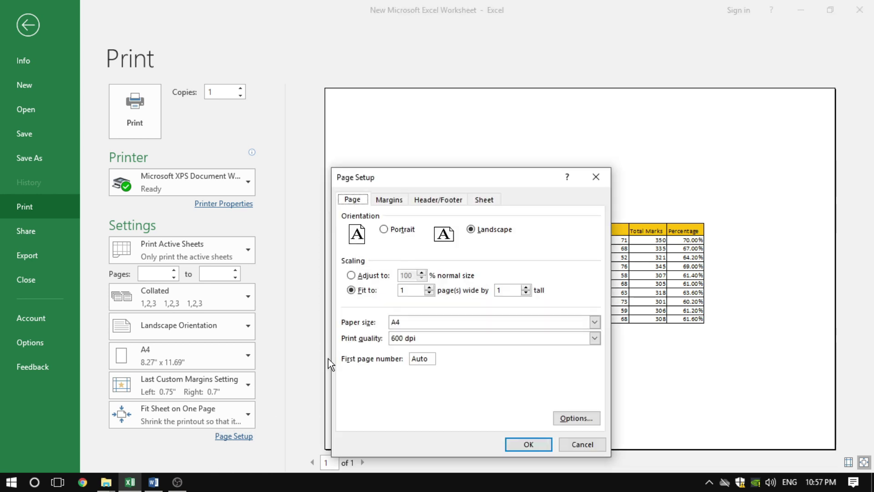
left_click(439, 199)
left_click_drag(459, 179, 555, 154)
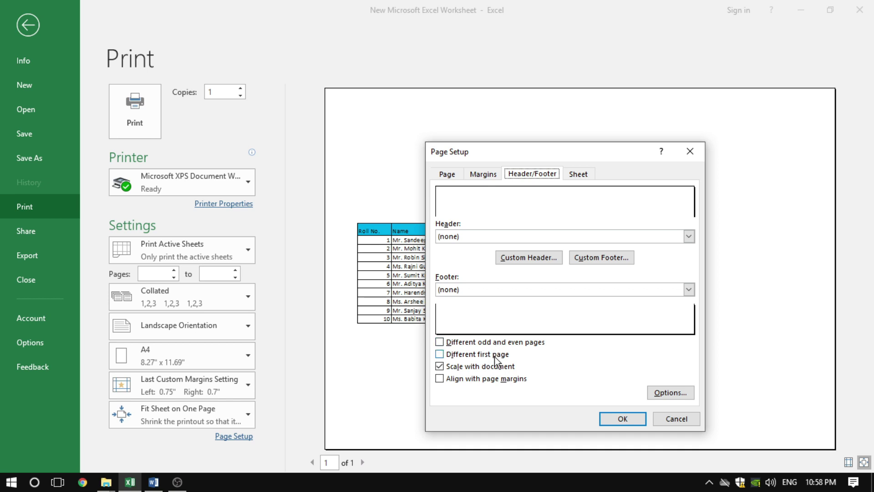
left_click(620, 414)
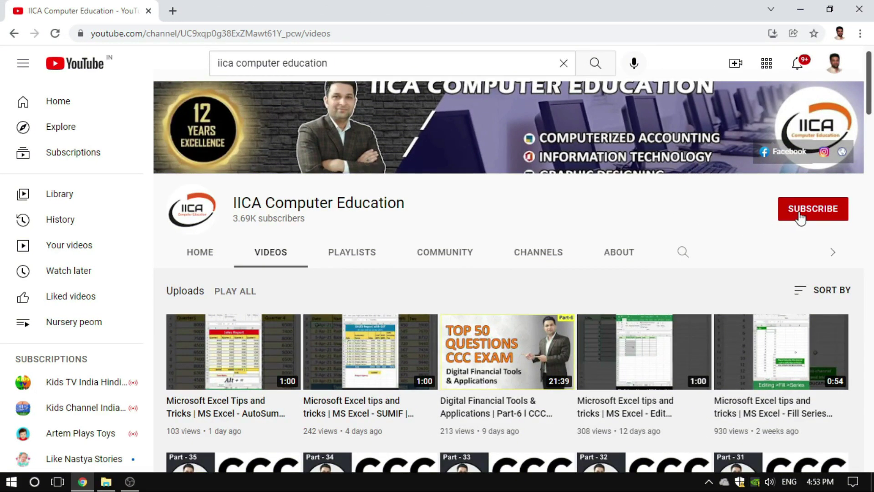
left_click(798, 214)
left_click(837, 209)
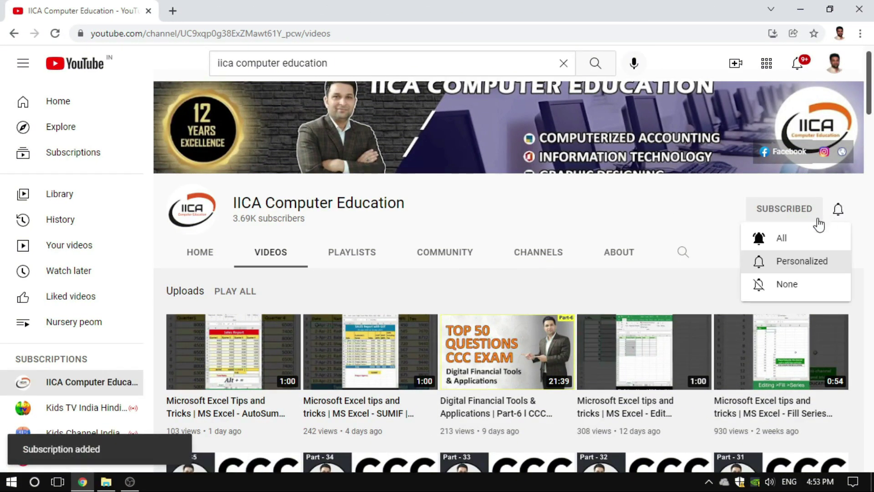
left_click(780, 237)
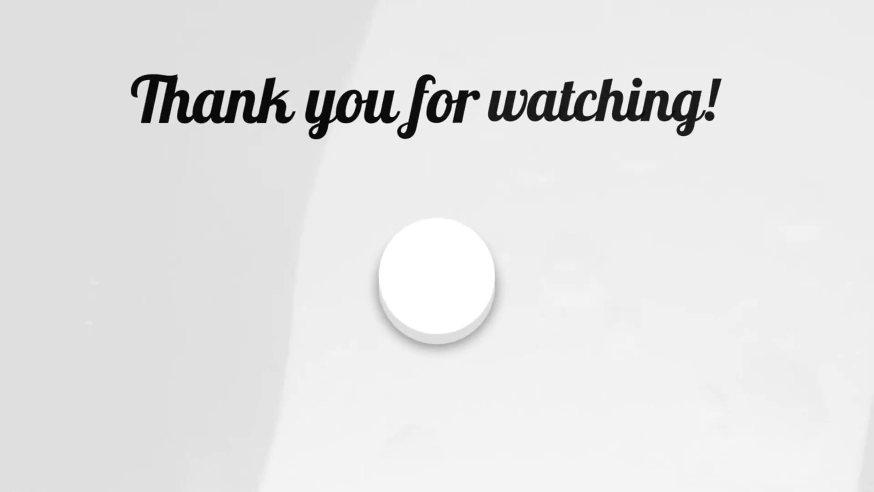